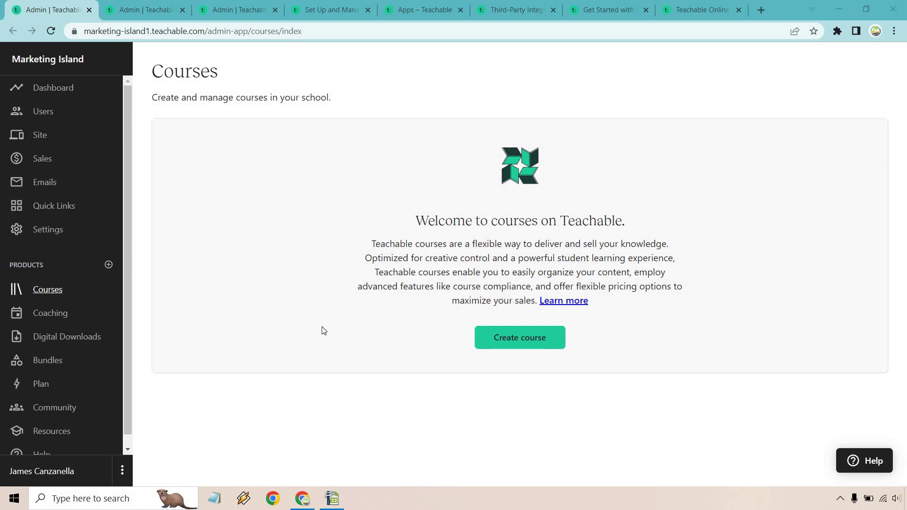
- Create the course 'The AffilioBlueprint' and start building its curriculum
left_click(512, 339)
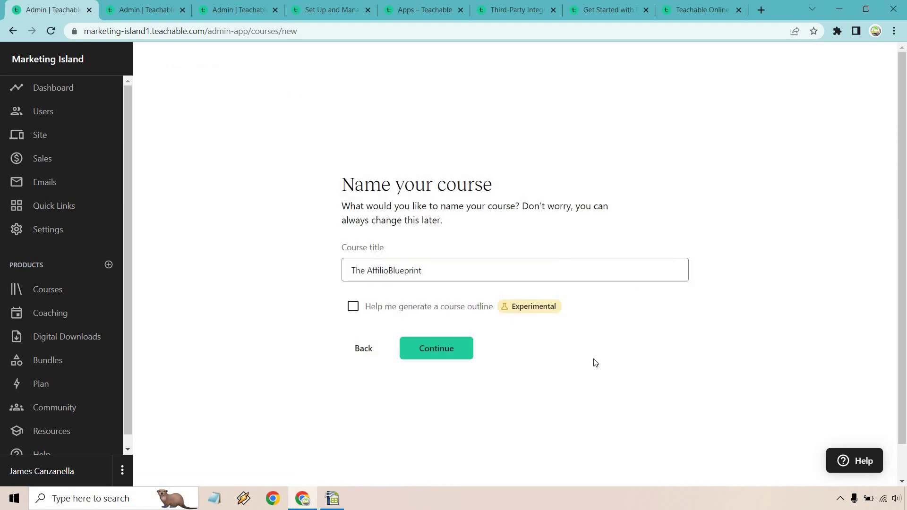
left_click(460, 351)
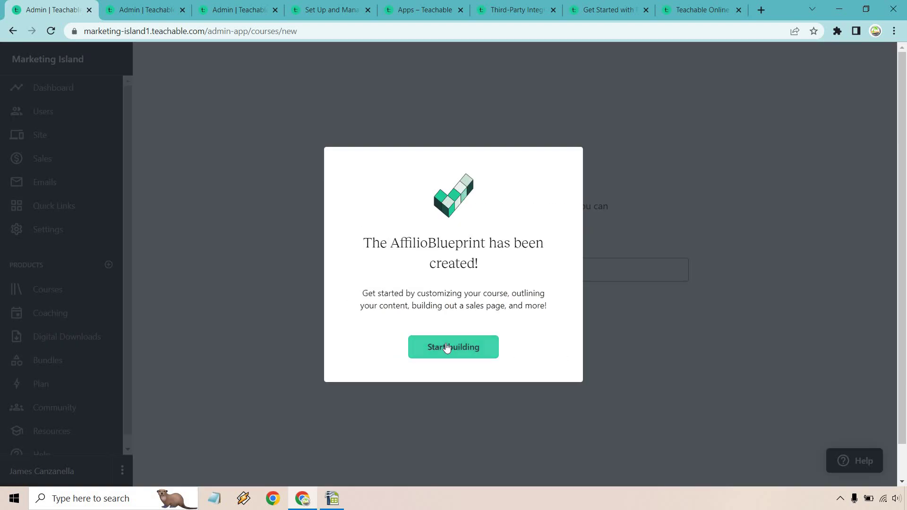
left_click(449, 347)
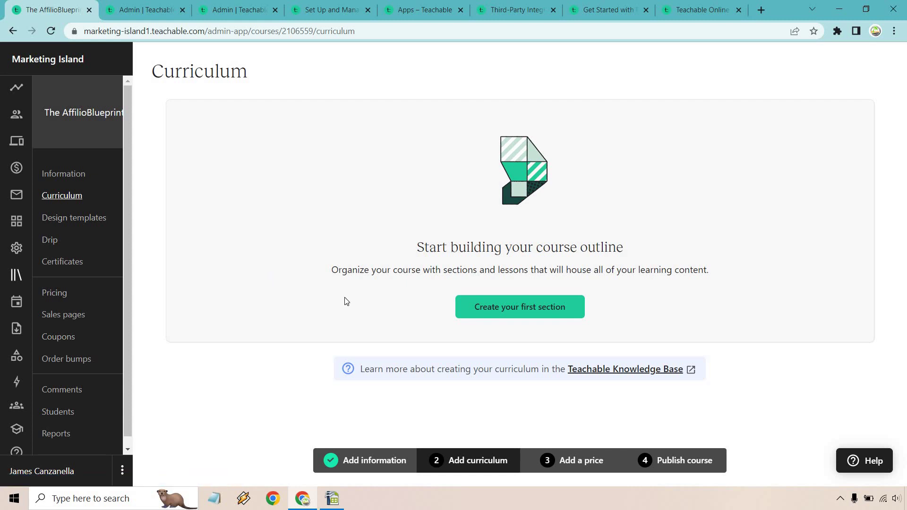
- Add a curriculum section named 'Introduction'
left_click(488, 310)
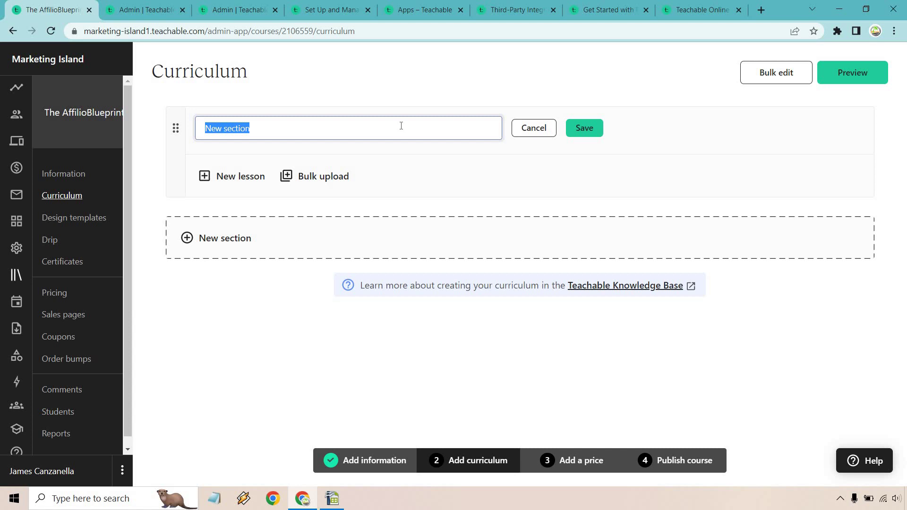
type("Introduction")
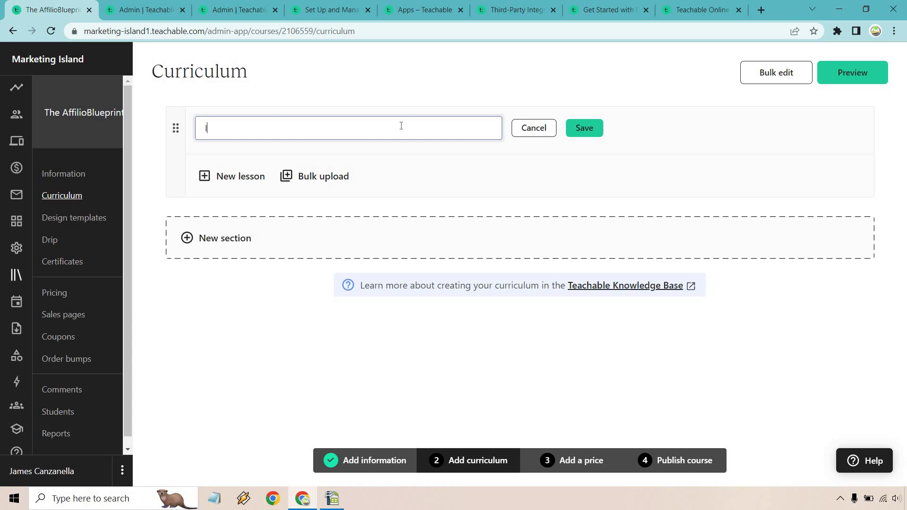
left_click(580, 131)
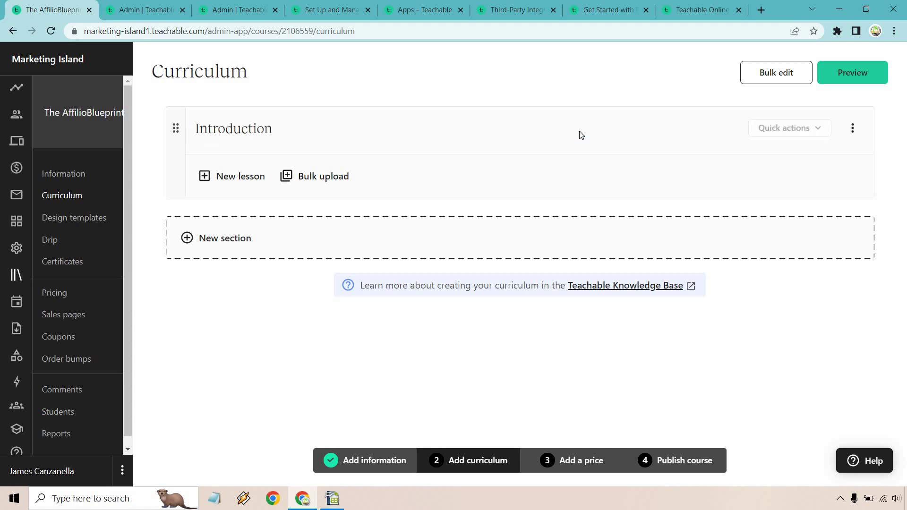
- Add a lesson titled 'Introduction' to the section and open it for editing
left_click(242, 176)
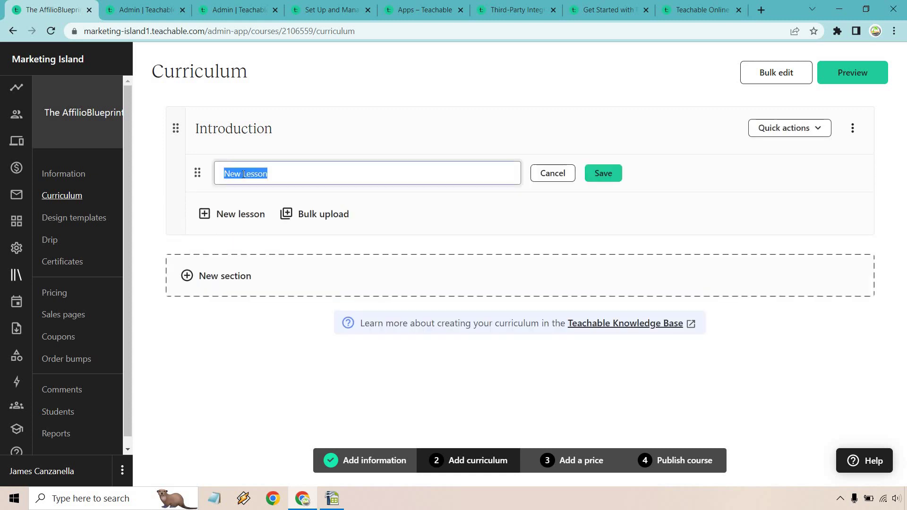
type("Intor")
key("BackSpace")
key("BackSpace")
type("roduction")
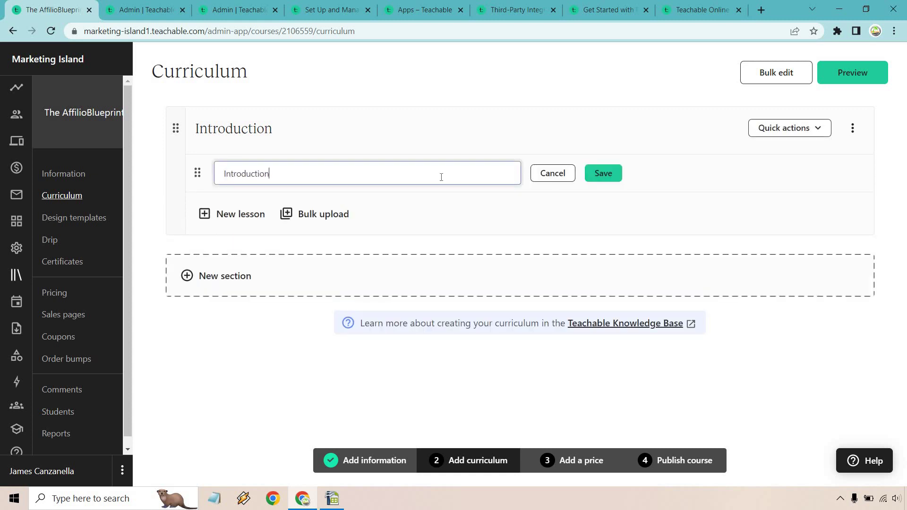
left_click(601, 173)
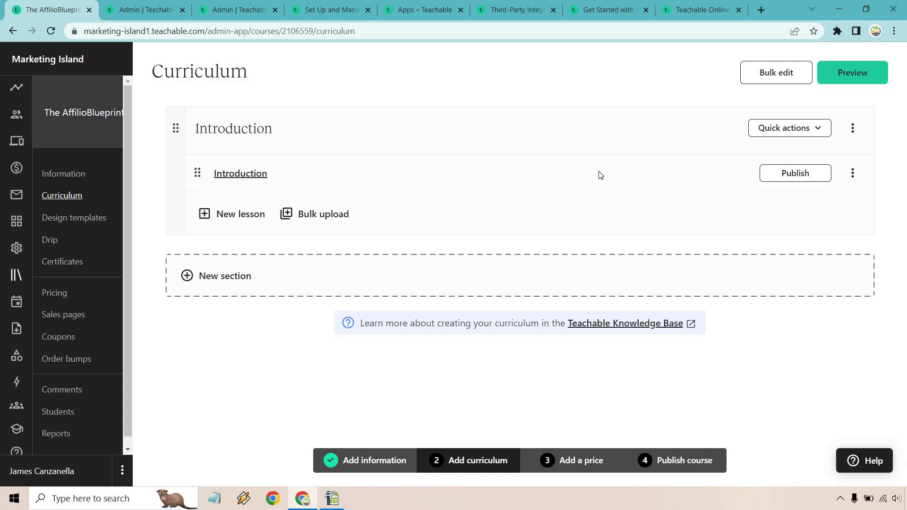
left_click(231, 176)
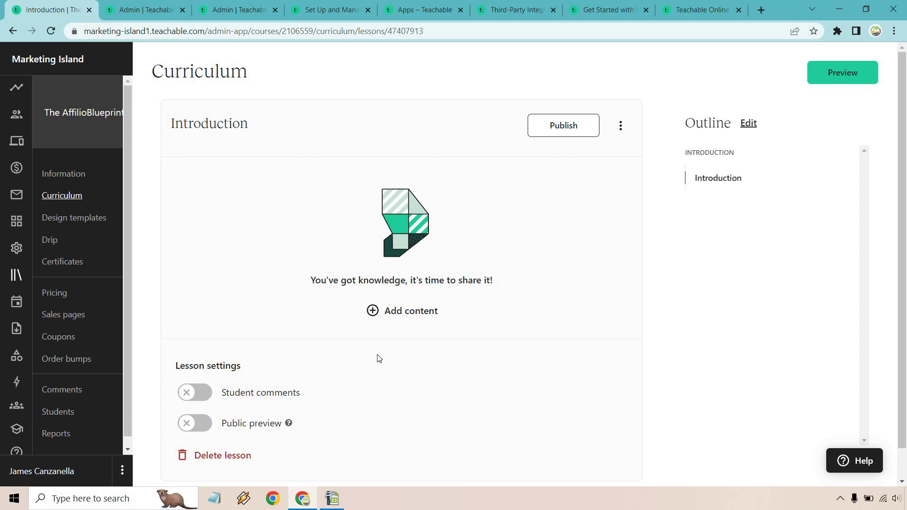
- Upload '1 Introduction.mp4' as the Introduction lesson's video content
left_click(394, 314)
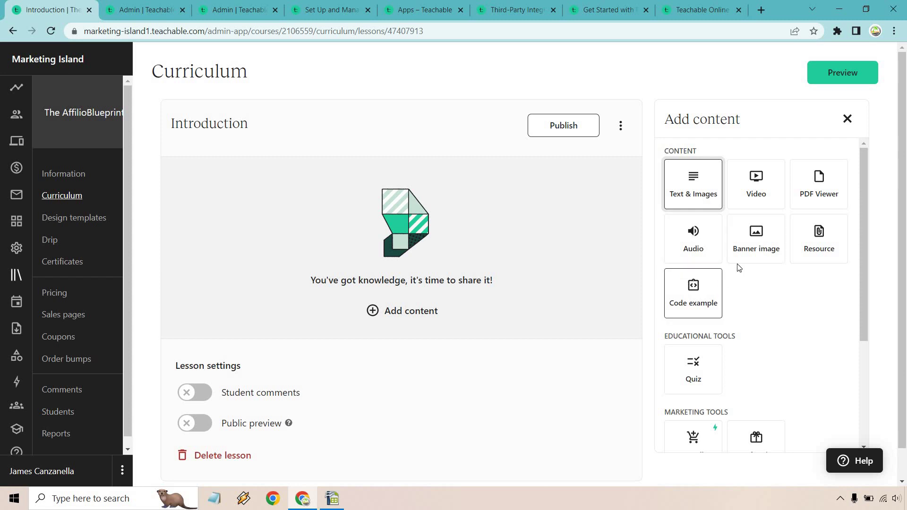
scroll(751, 260, "down", 3)
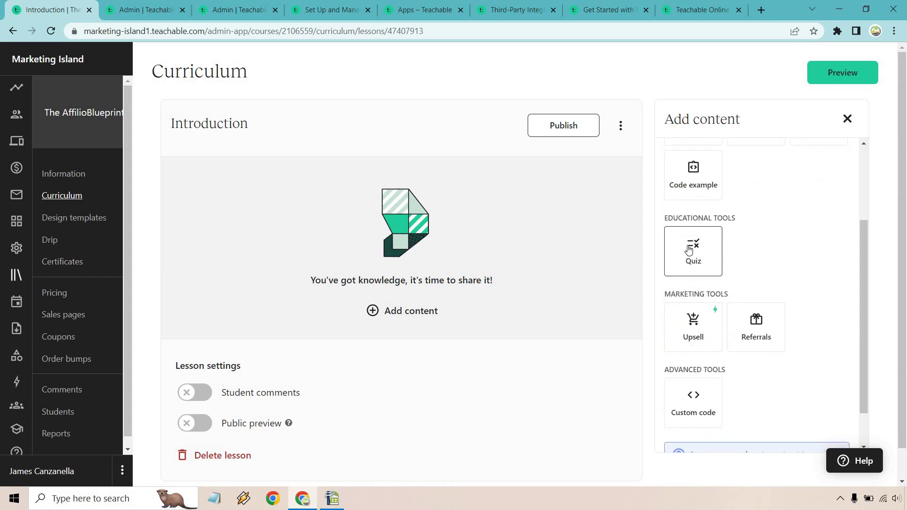
scroll(797, 232, "down", 1)
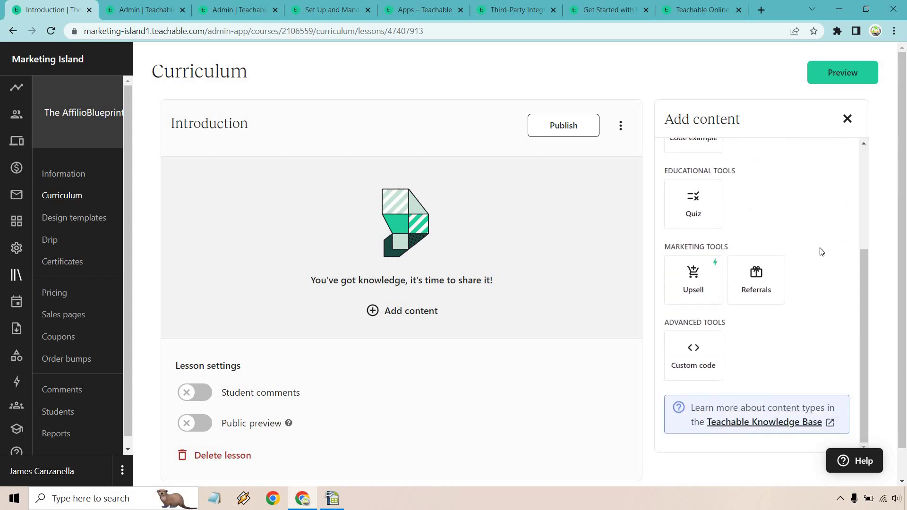
scroll(820, 251, "up", 4)
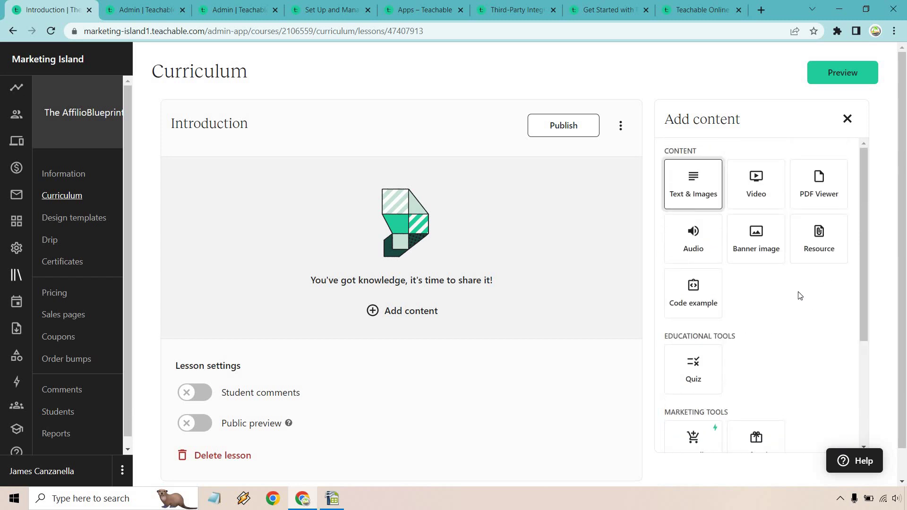
left_click(756, 197)
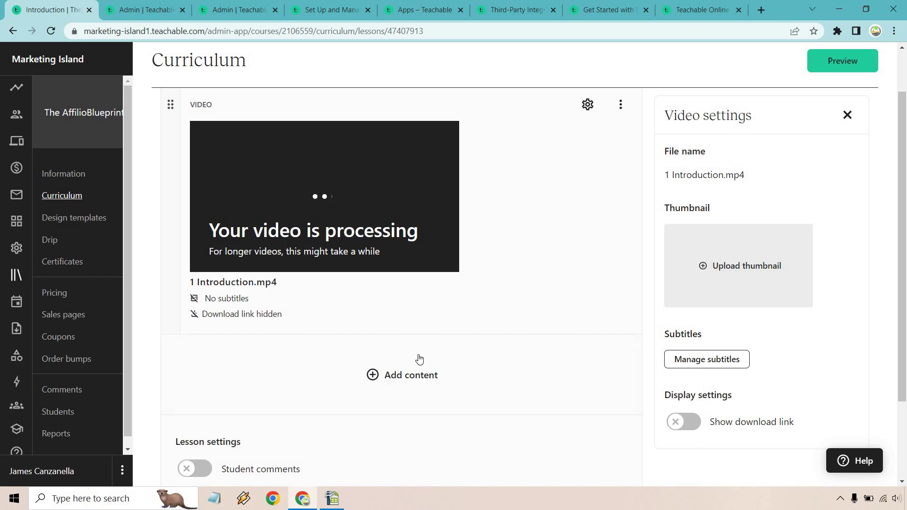
left_click(413, 377)
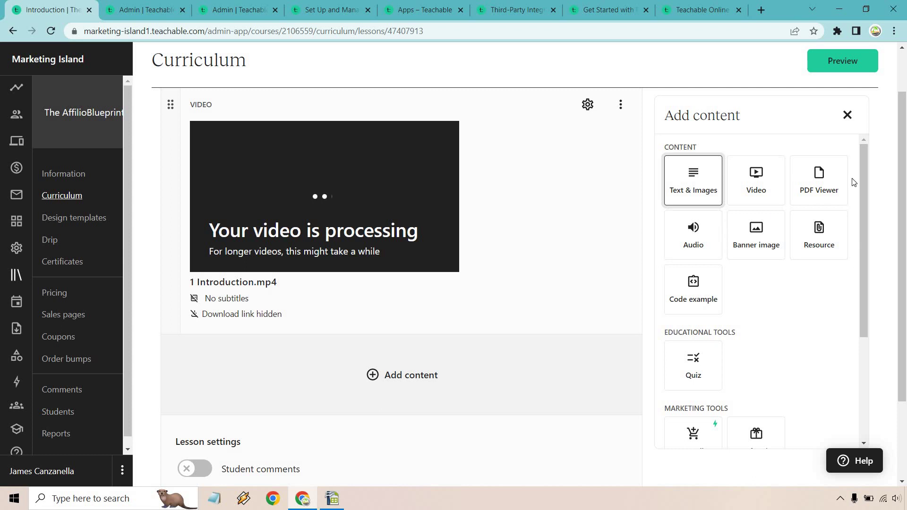
left_click(847, 116)
scroll(618, 257, "up", 2)
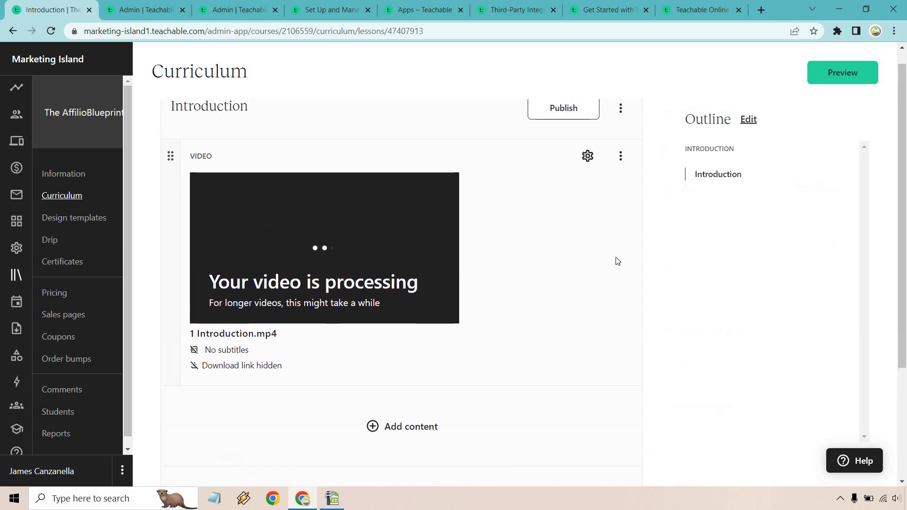
- Add a section and lesson both named 'The AffilioBlueprint Explained', and open the lesson
left_click(62, 196)
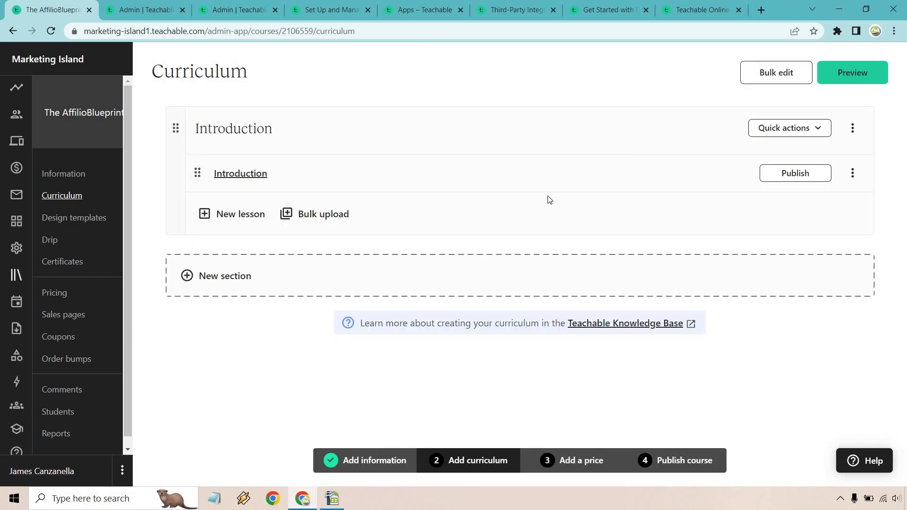
left_click(210, 277)
type("The AffilioBlueprint Explained")
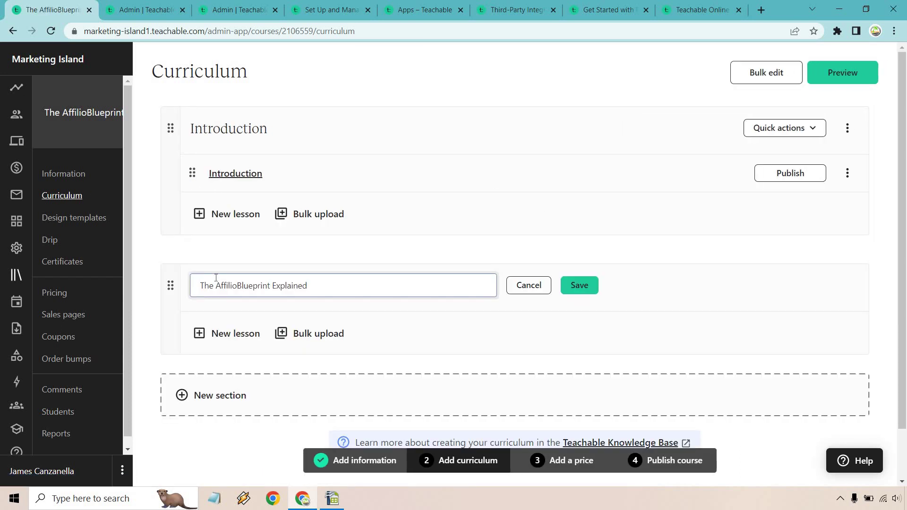
left_click(579, 285)
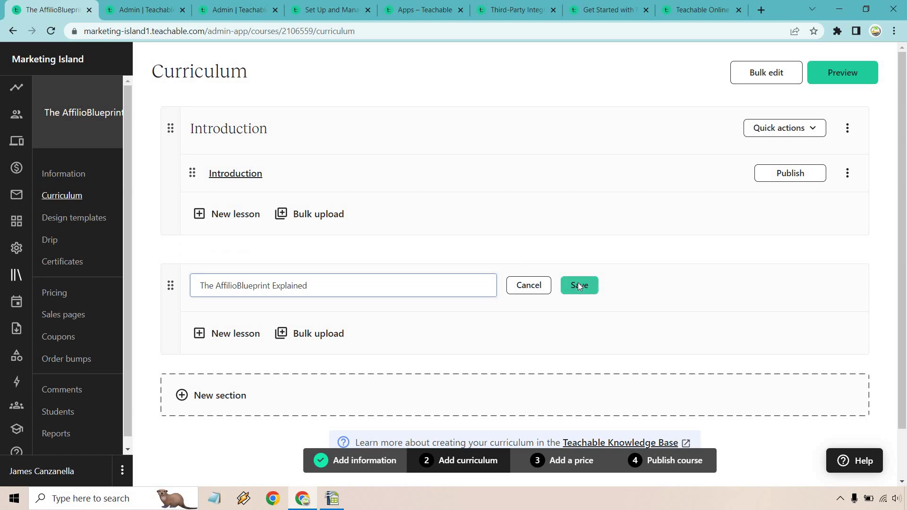
left_click(239, 338)
type("The AffilioBlueprint Explained")
key("Return")
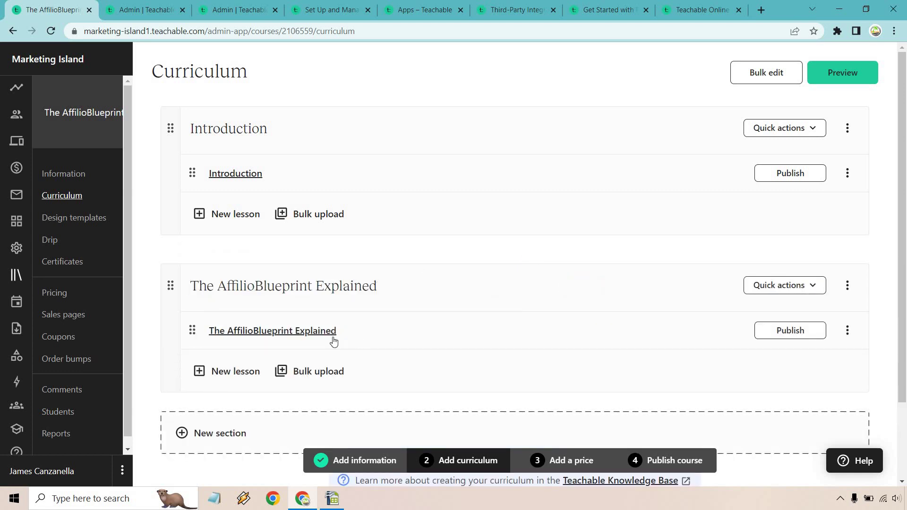
left_click(320, 331)
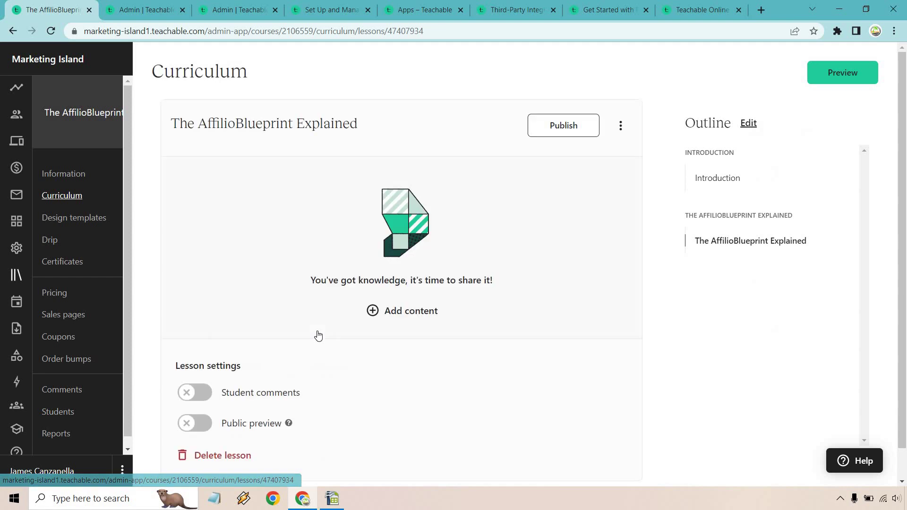
- Add a video and the text 'Description goes here about the video' to the lesson
left_click(398, 317)
left_click(770, 187)
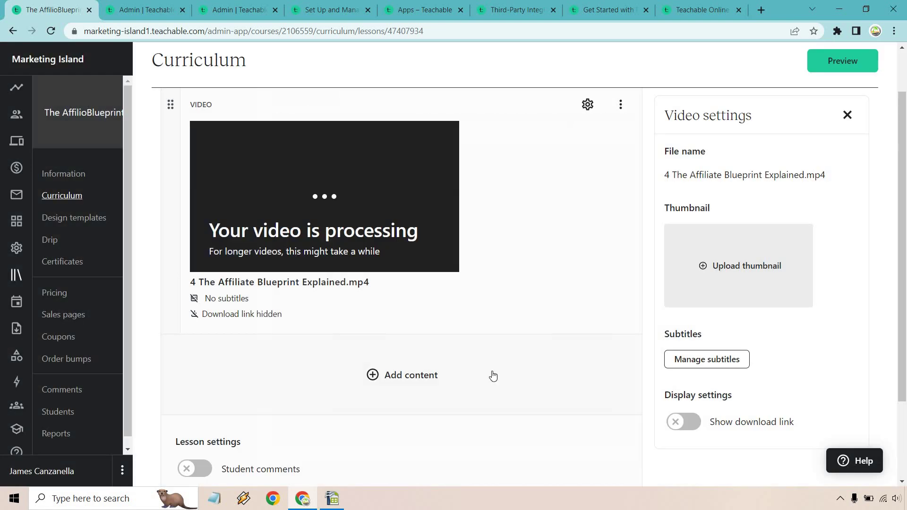
left_click(411, 376)
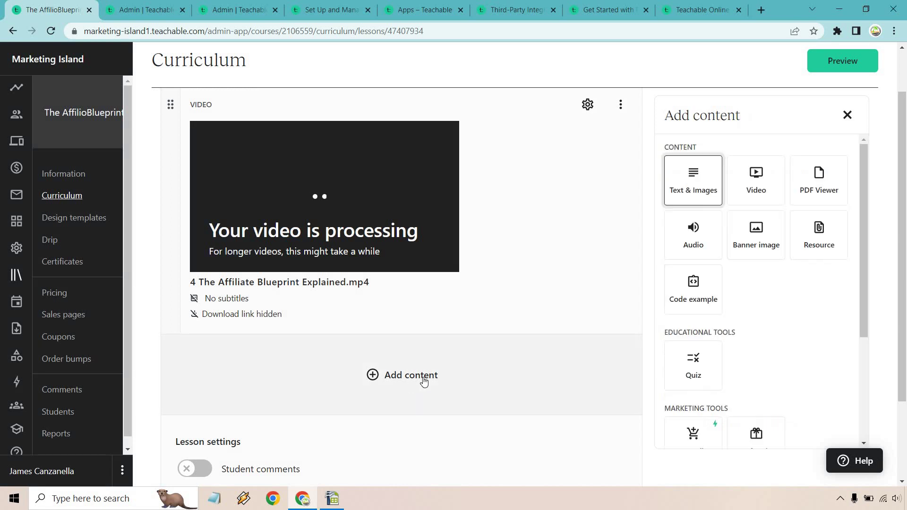
left_click(679, 194)
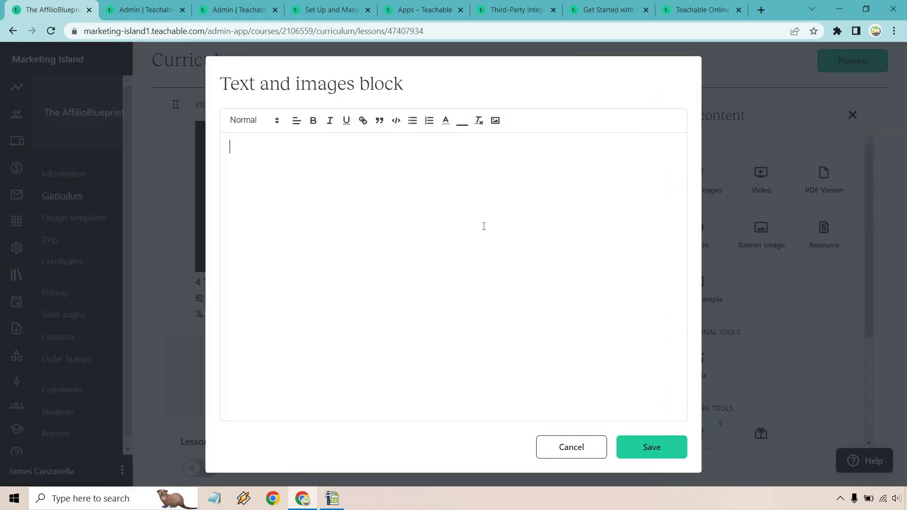
type("Description o")
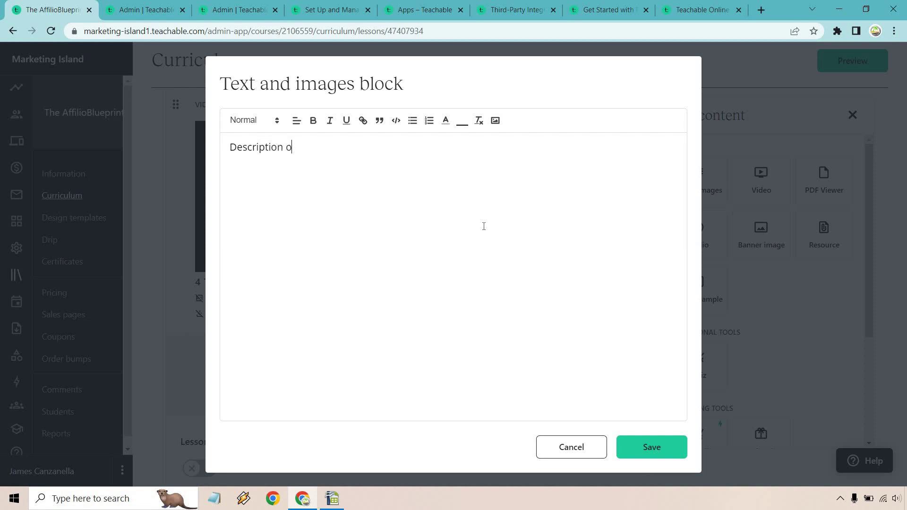
key("BackSpace")
type("goes here about the video")
left_click(655, 446)
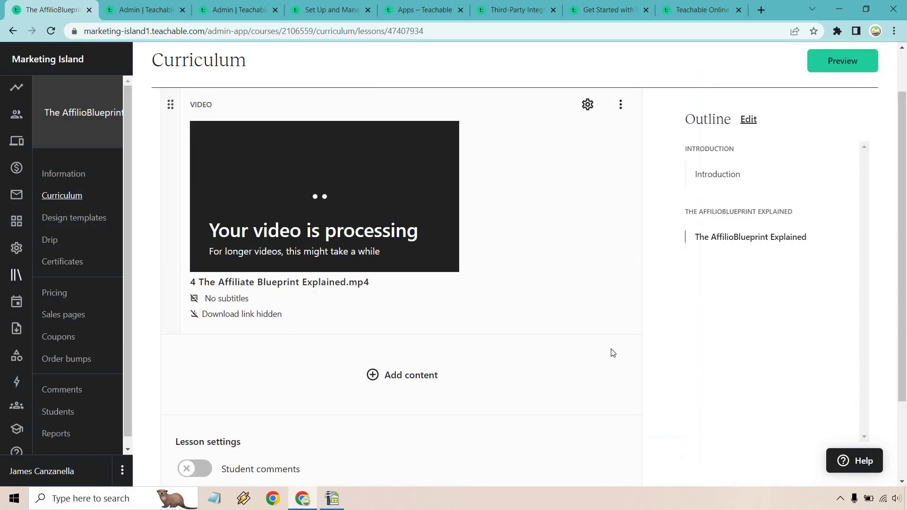
scroll(591, 331, "down", 4)
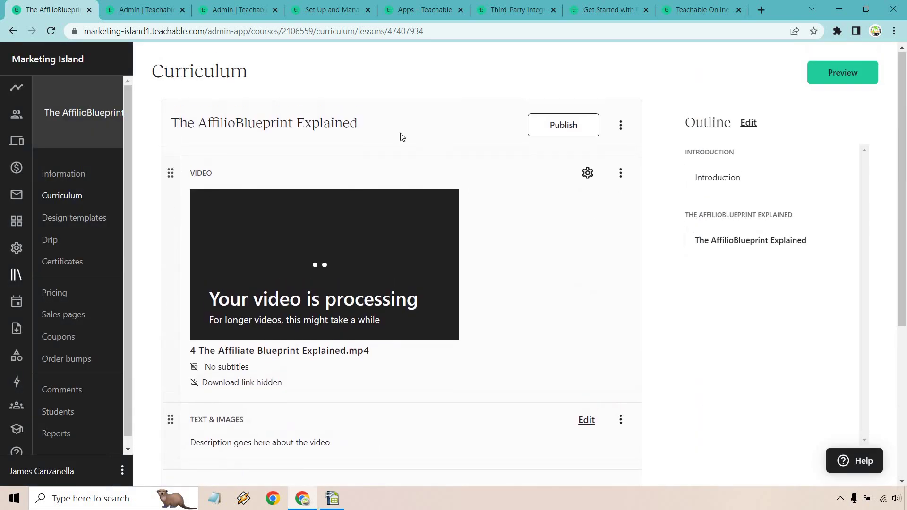
left_click(75, 195)
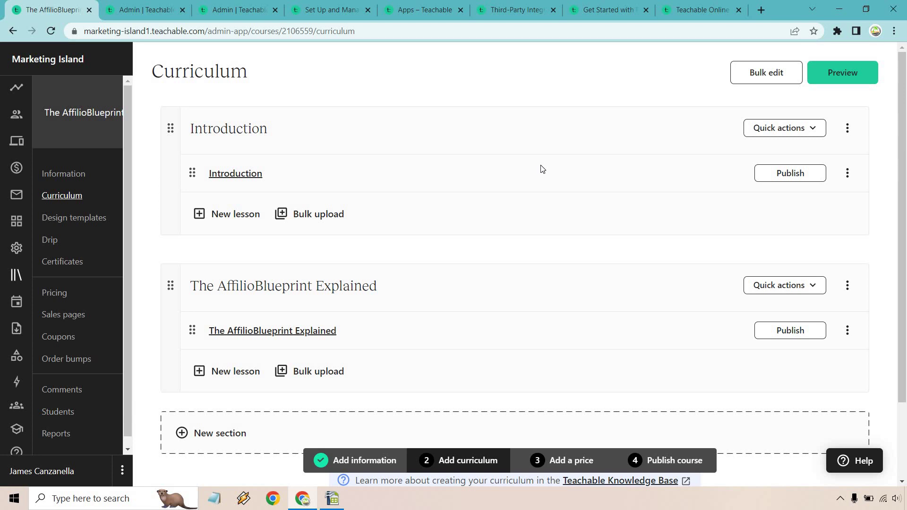
- Publish the Introduction and The AffilioBlueprint Explained lessons, deleting the stray New Lesson
left_click(241, 373)
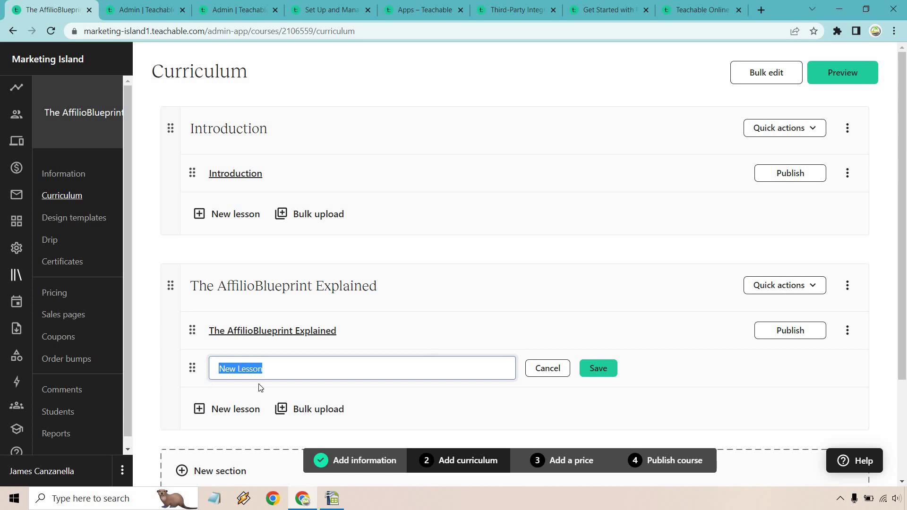
left_click(542, 369)
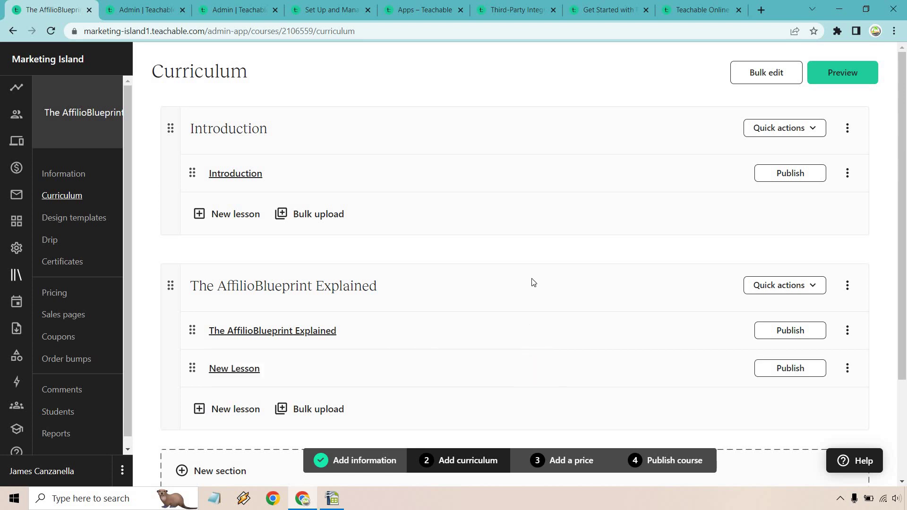
left_click(766, 132)
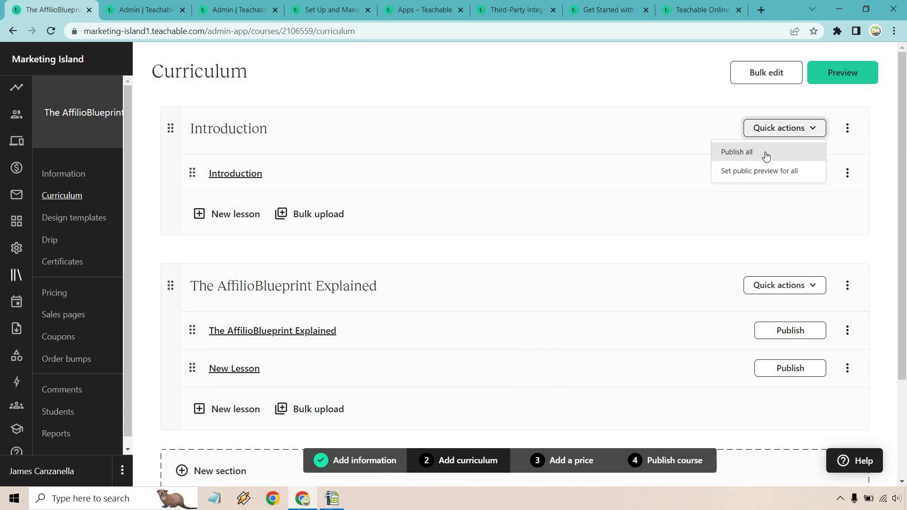
left_click(765, 153)
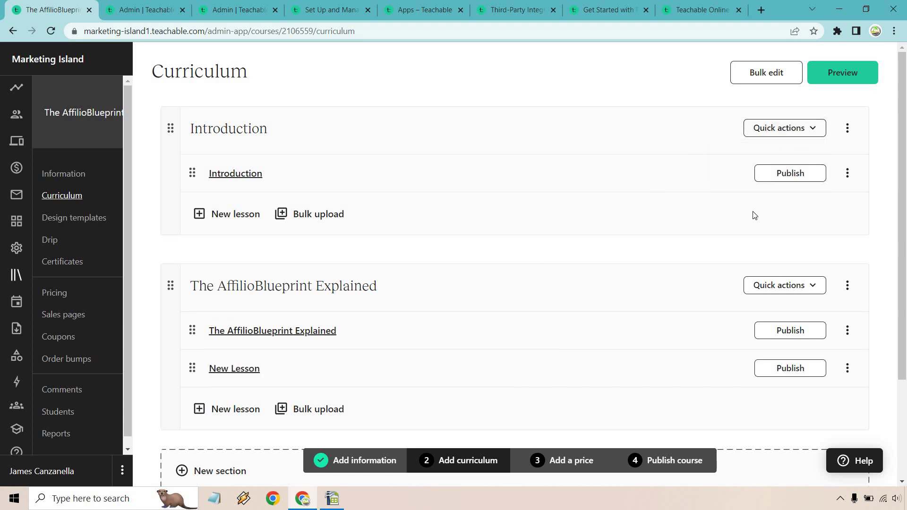
left_click(848, 368)
left_click(786, 449)
left_click(779, 333)
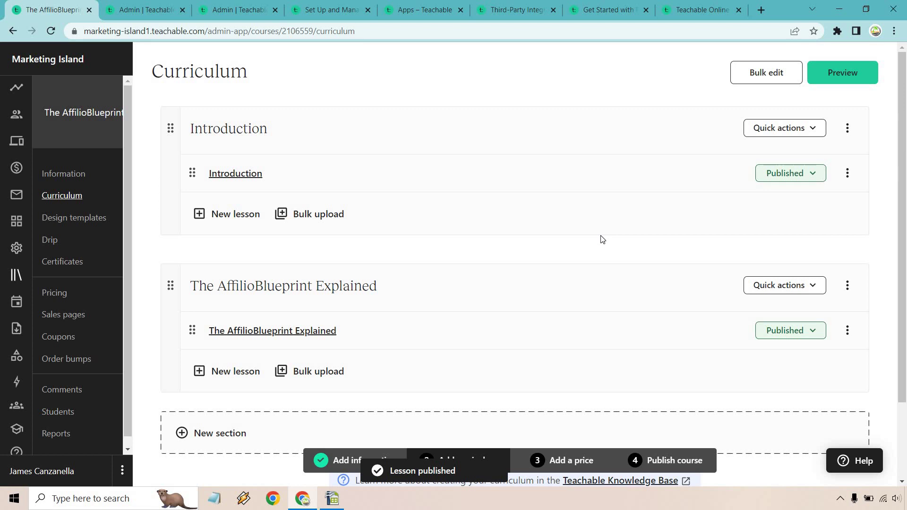
- Switch the course design from Colossal to the Simple template, then go to Drip
left_click(96, 222)
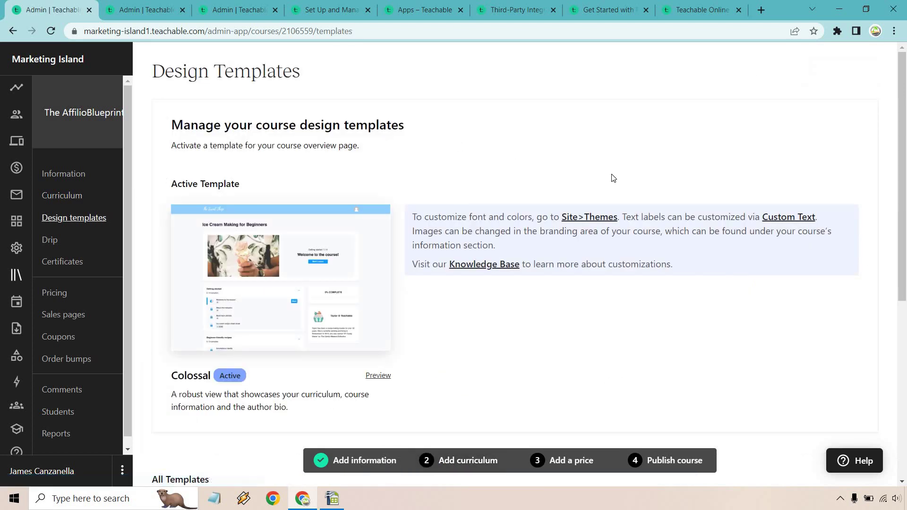
scroll(599, 180, "down", 6)
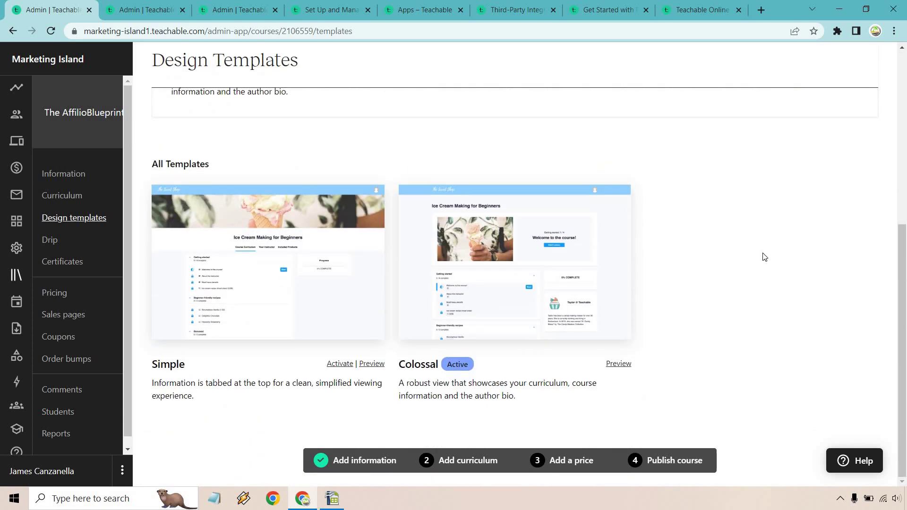
left_click(338, 363)
left_click(524, 311)
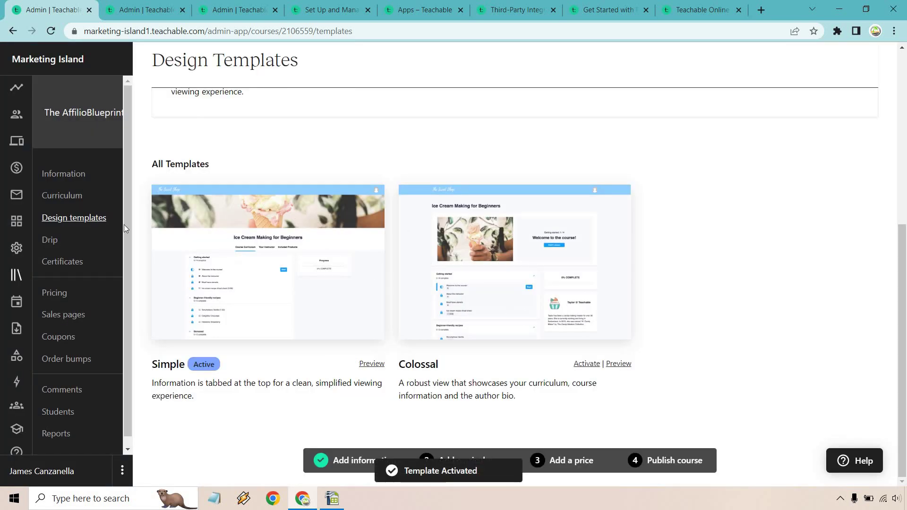
left_click(59, 242)
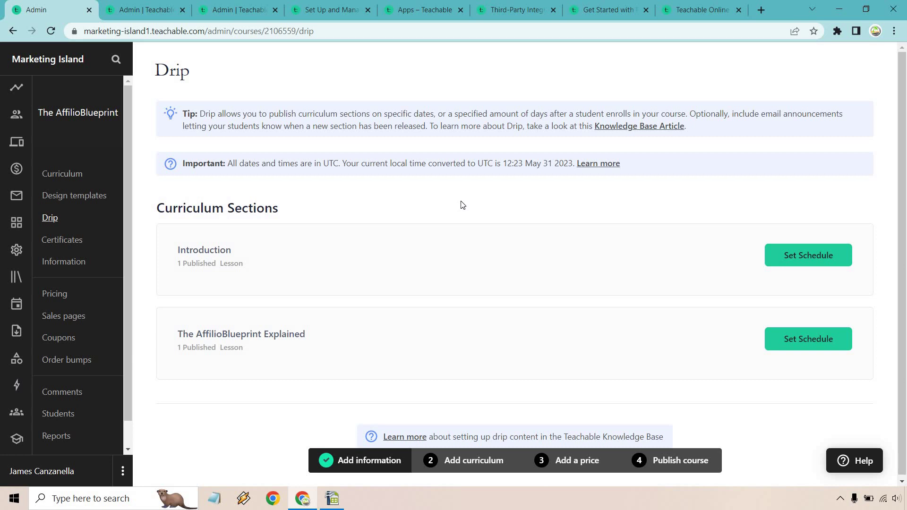
- Schedule both sections to release 0 days after enrollment
left_click(814, 256)
scroll(427, 320, "down", 1)
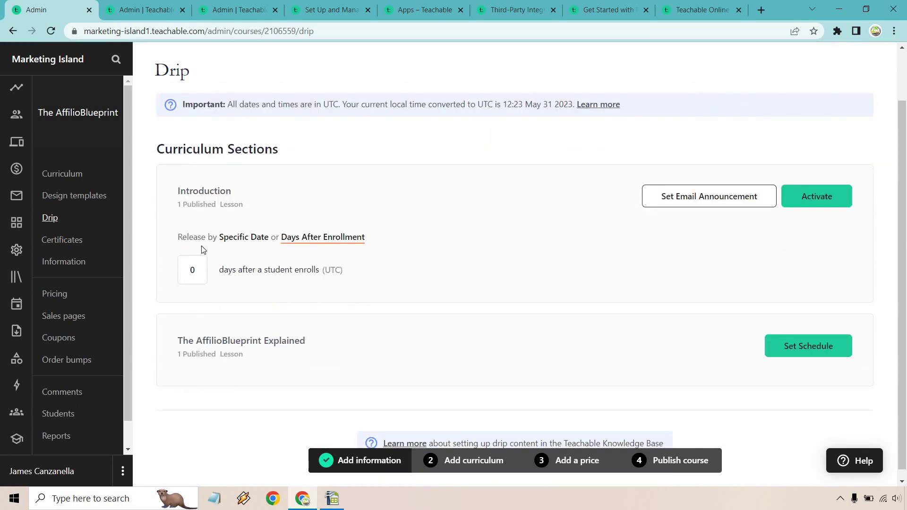
left_click(267, 240)
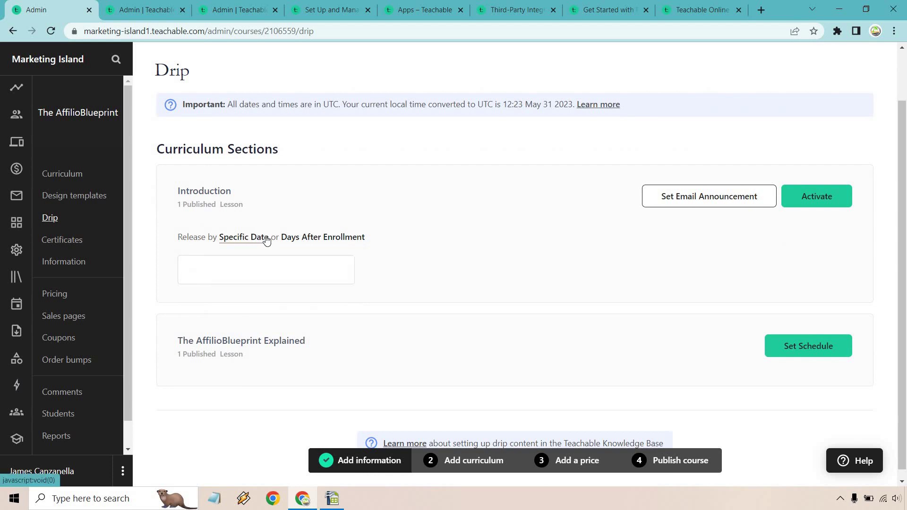
left_click(308, 238)
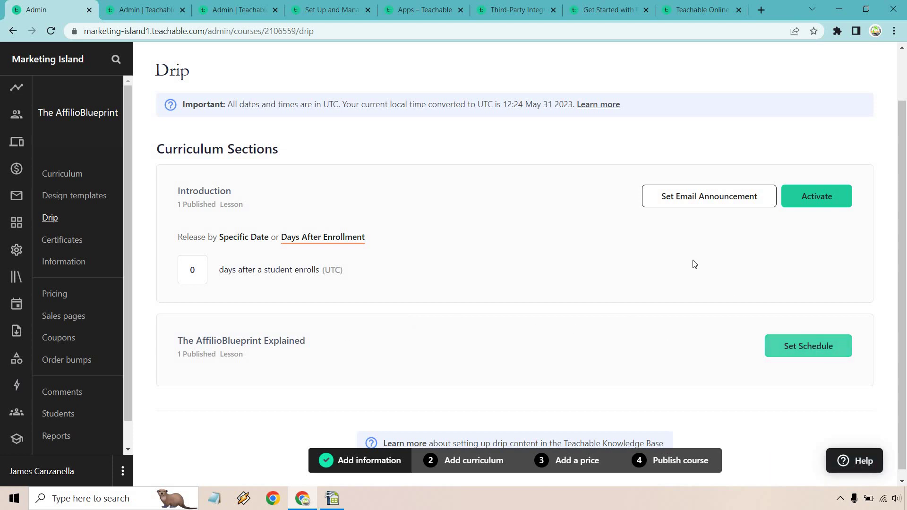
scroll(266, 310, "down", 2)
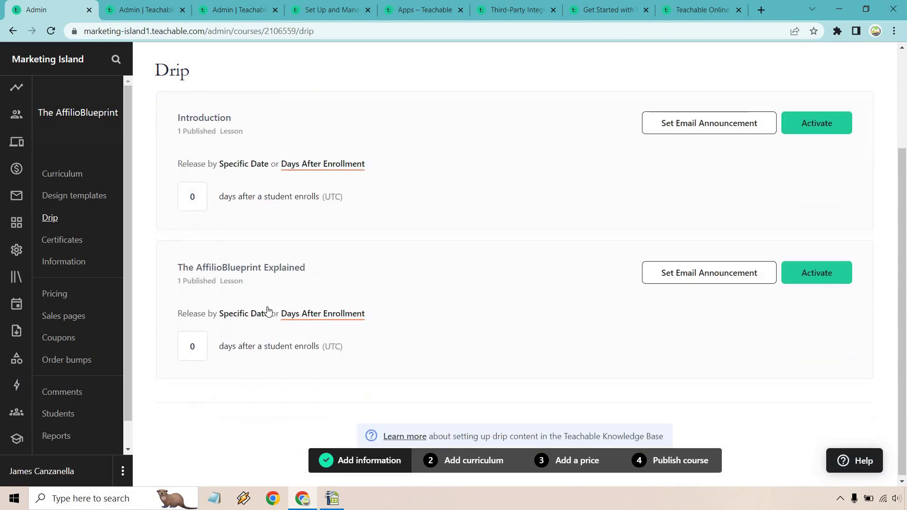
left_click(189, 345)
type("3")
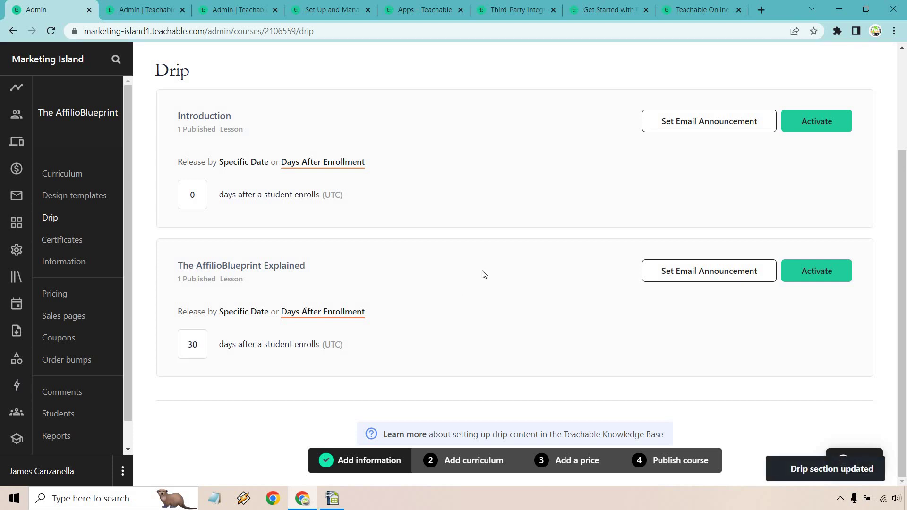
left_click(193, 344)
key("BackSpace")
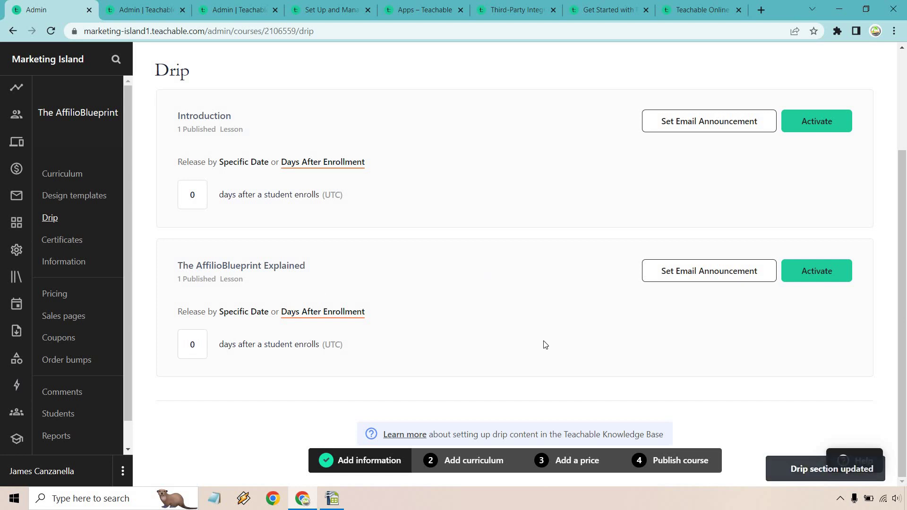
scroll(544, 345, "up", 3)
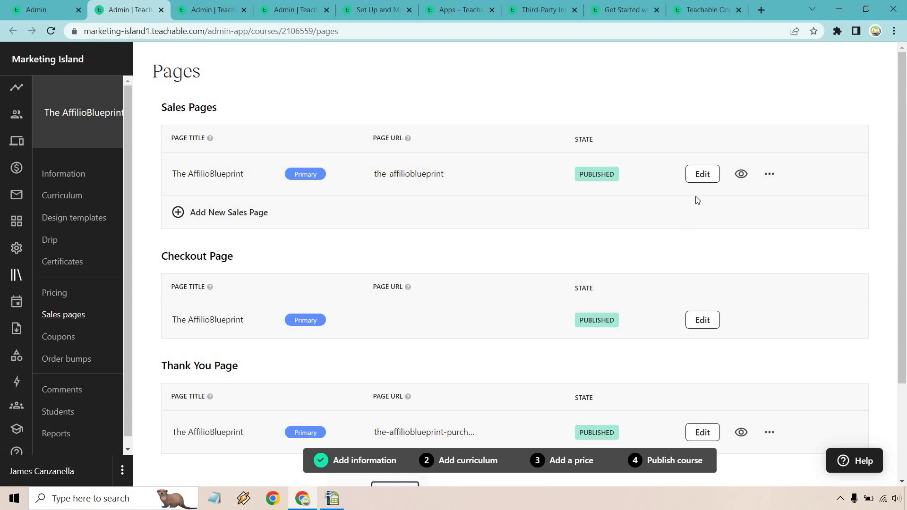
- Edit The AffilioBlueprint sales page in the block editor
left_click(698, 174)
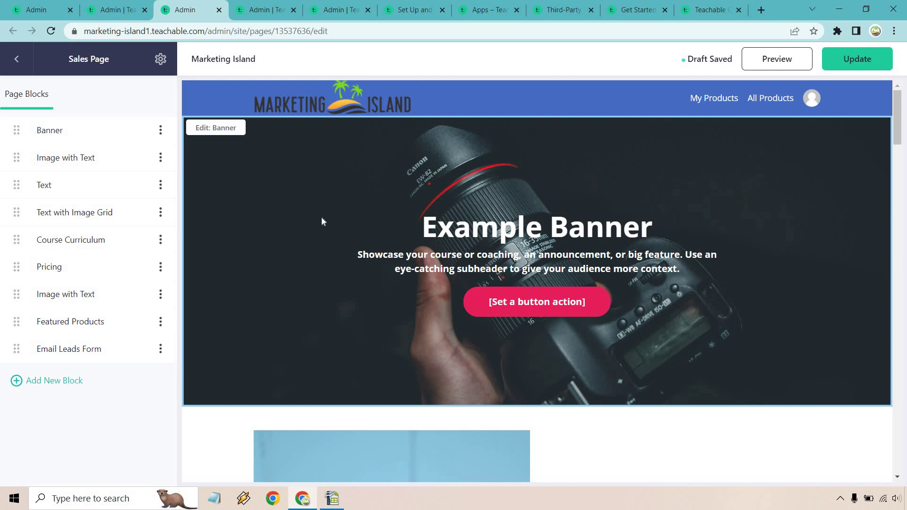
- Add a Text with Image Grid block below the Email Leads Form
scroll(322, 221, "down", 10)
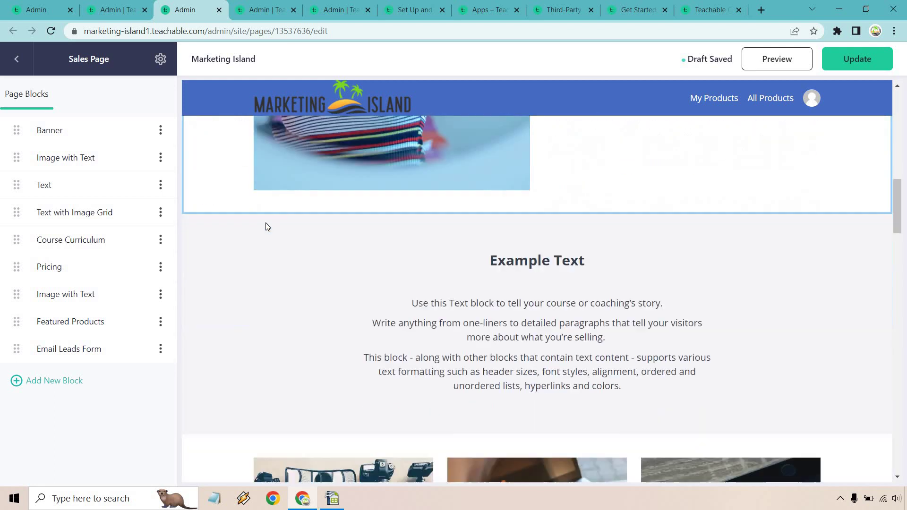
scroll(266, 227, "down", 20)
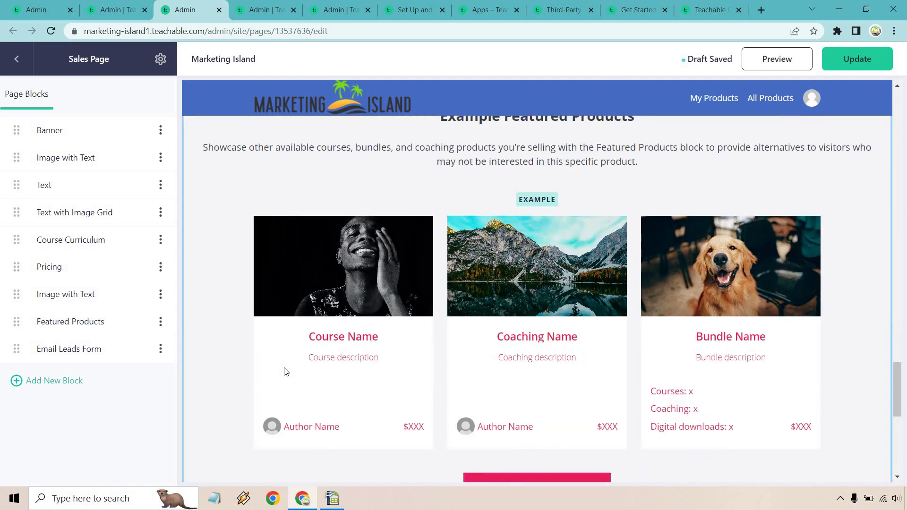
scroll(284, 322, "down", 6)
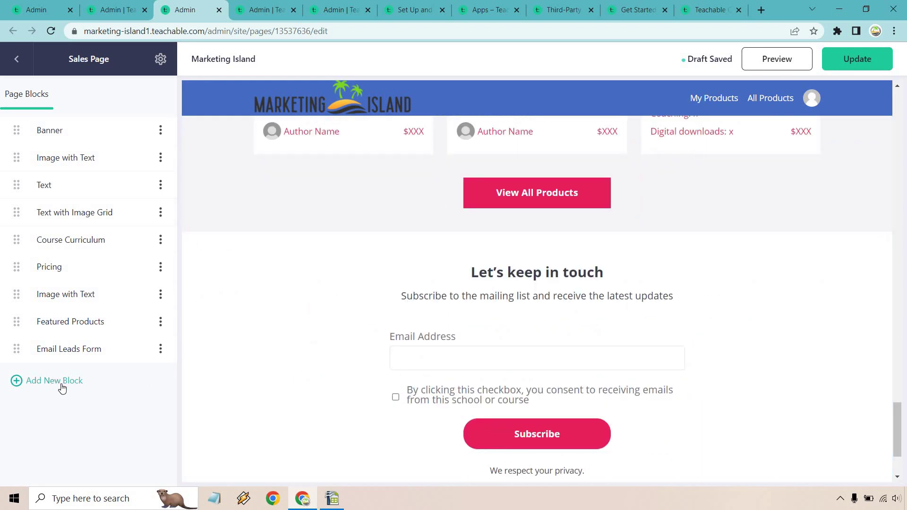
left_click(61, 388)
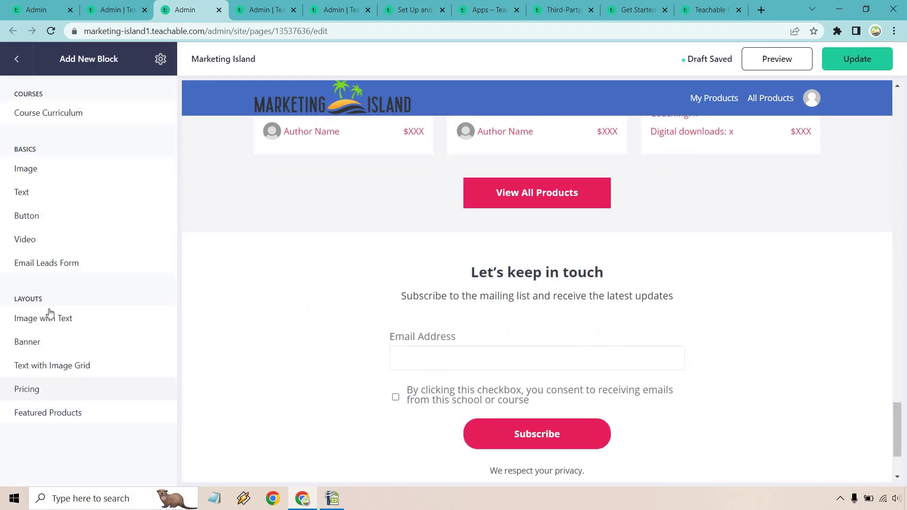
left_click(85, 366)
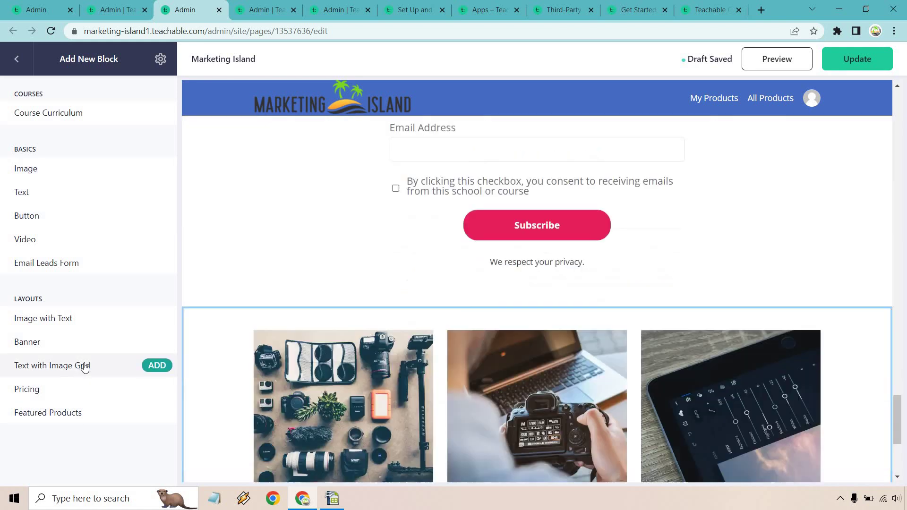
left_click(163, 369)
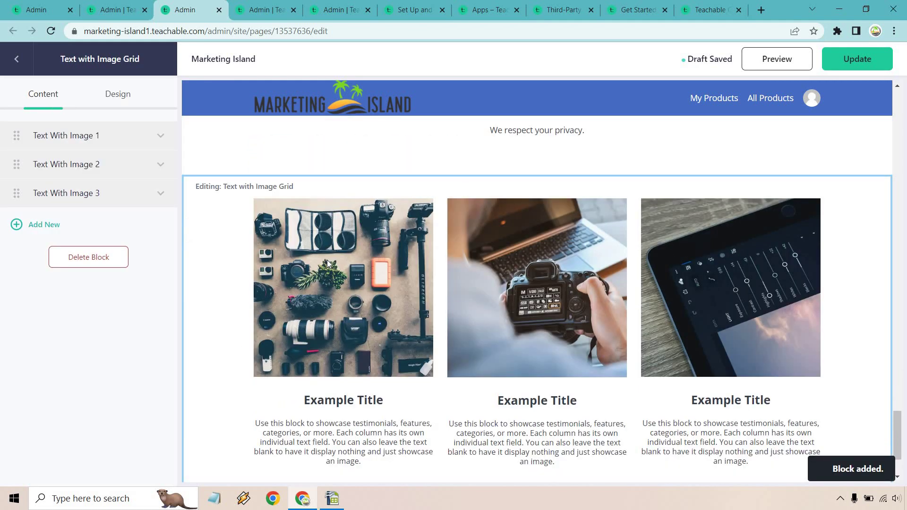
- Review the Text With Image 1 grid item's fields, then close the editor tab
left_click(161, 136)
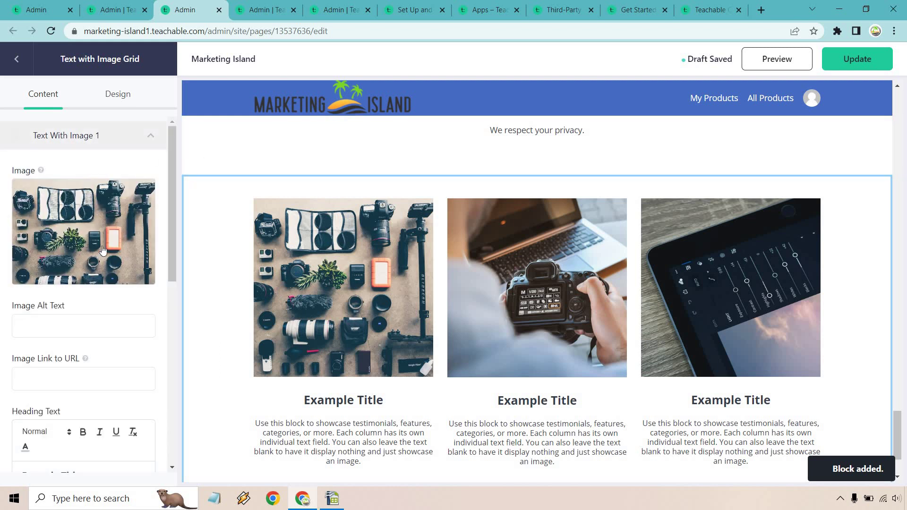
left_click(345, 400)
left_click(161, 137)
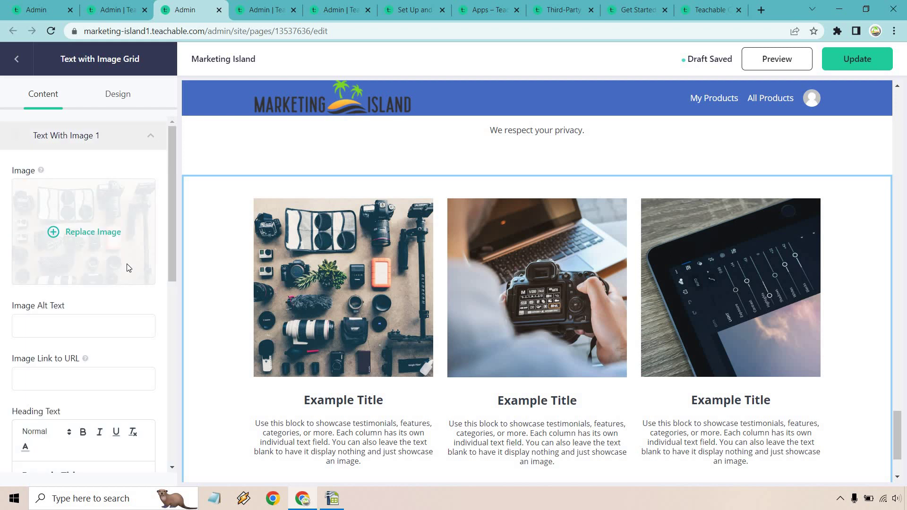
scroll(101, 310, "down", 4)
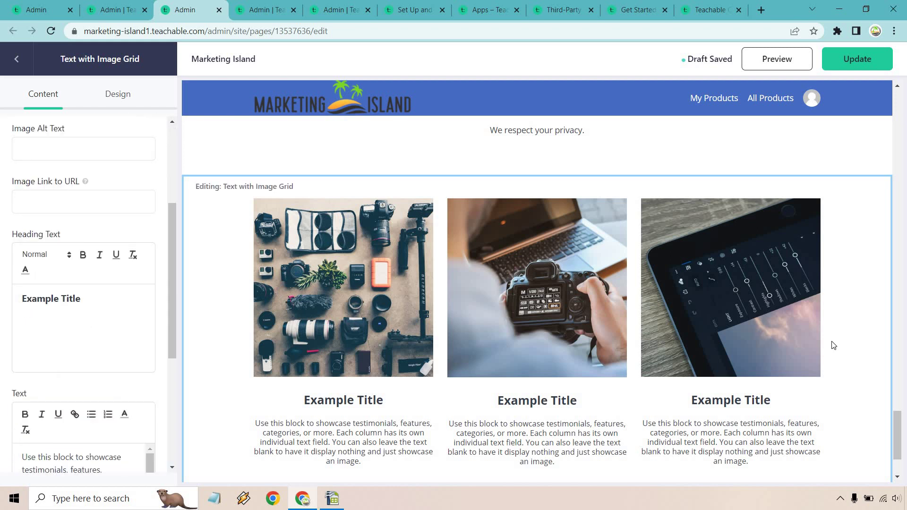
scroll(831, 344, "up", 8)
scroll(832, 298, "up", 10)
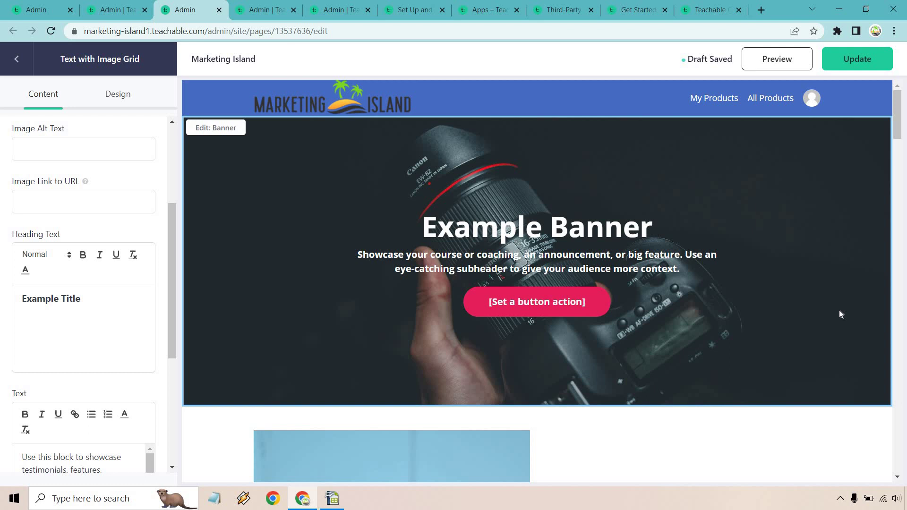
key("ctrl+w")
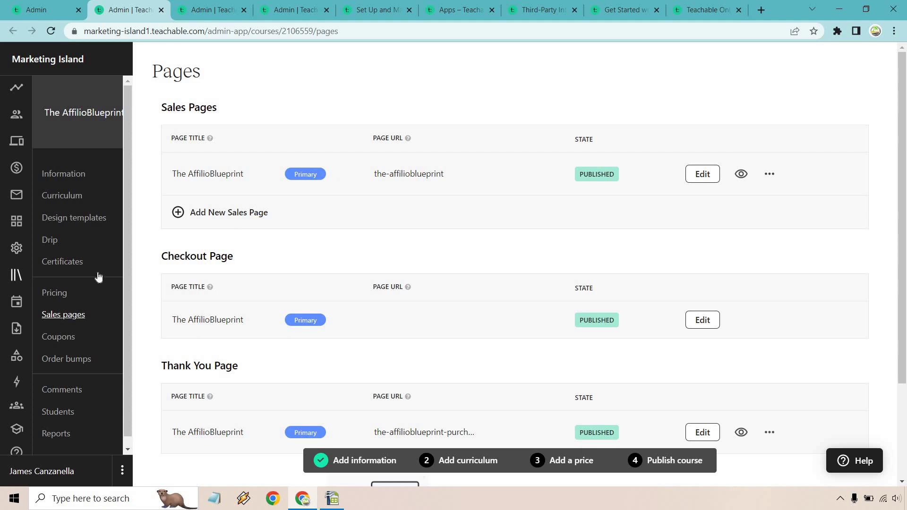
- Open the Pricing page in a new browser tab and bring up the Set a price dialog
right_click(61, 296)
left_click(97, 301)
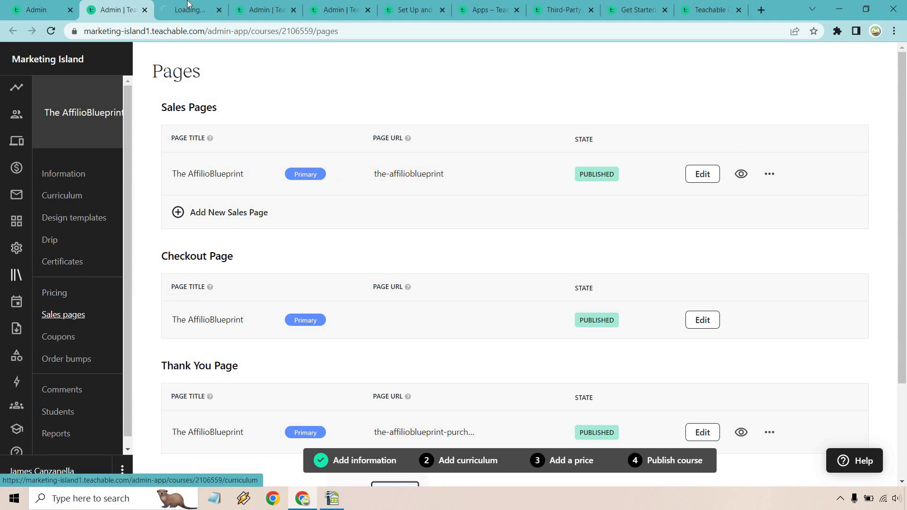
left_click(187, 9)
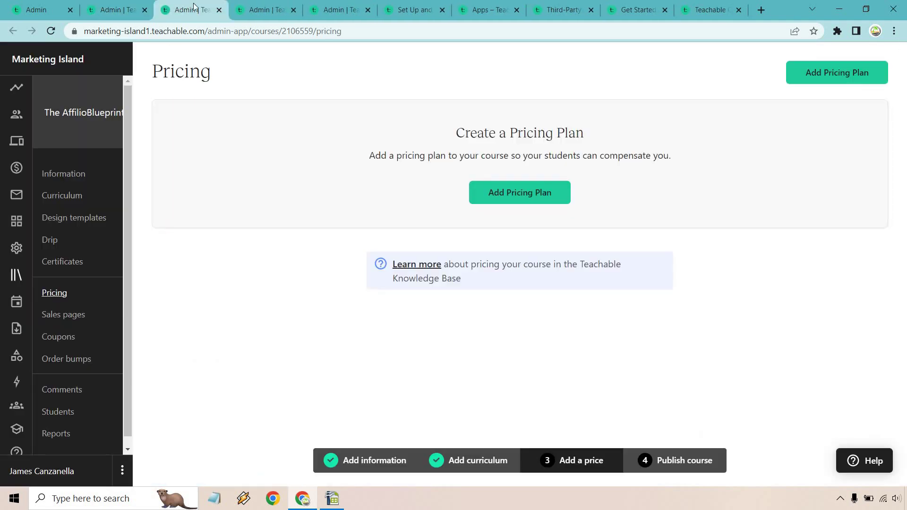
left_click(519, 197)
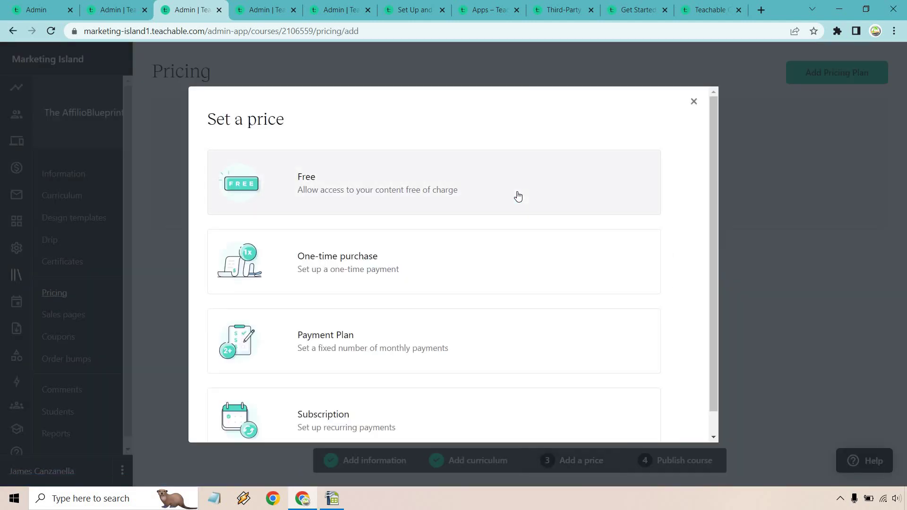
scroll(518, 195, "down", 1)
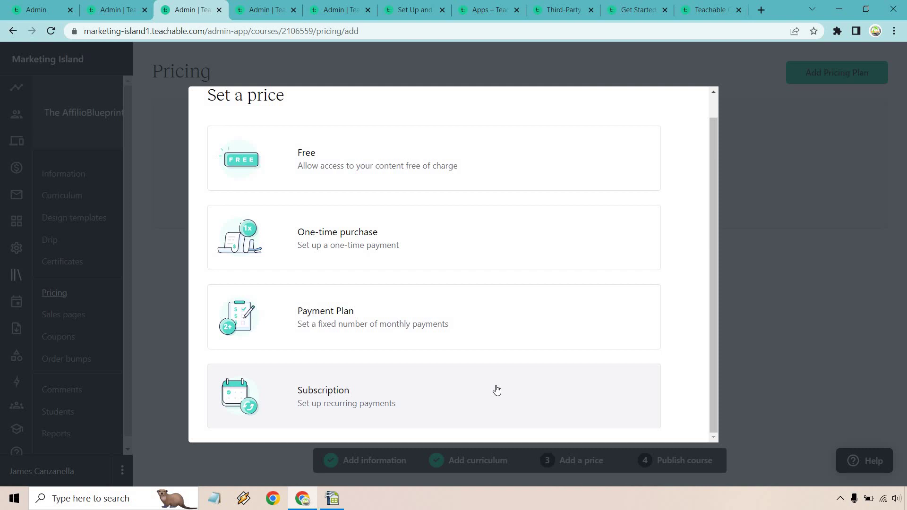
- Save a 97 USD one-time purchase plan named 'The AffilioBlueprint' with subtitle and description
left_click(476, 245)
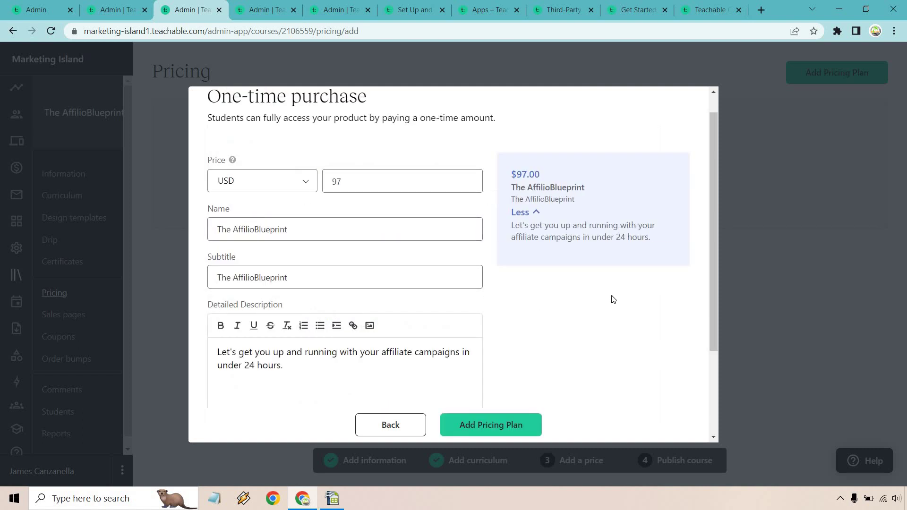
scroll(613, 302, "down", 3)
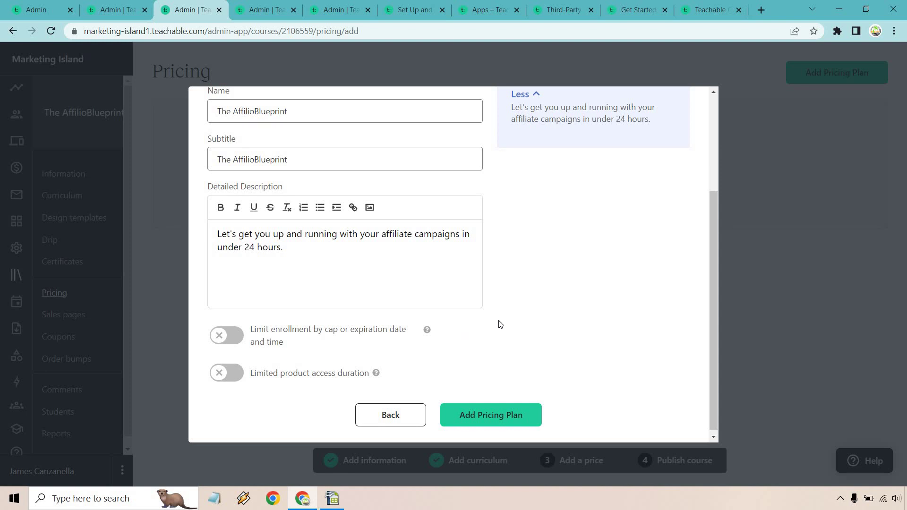
left_click(494, 420)
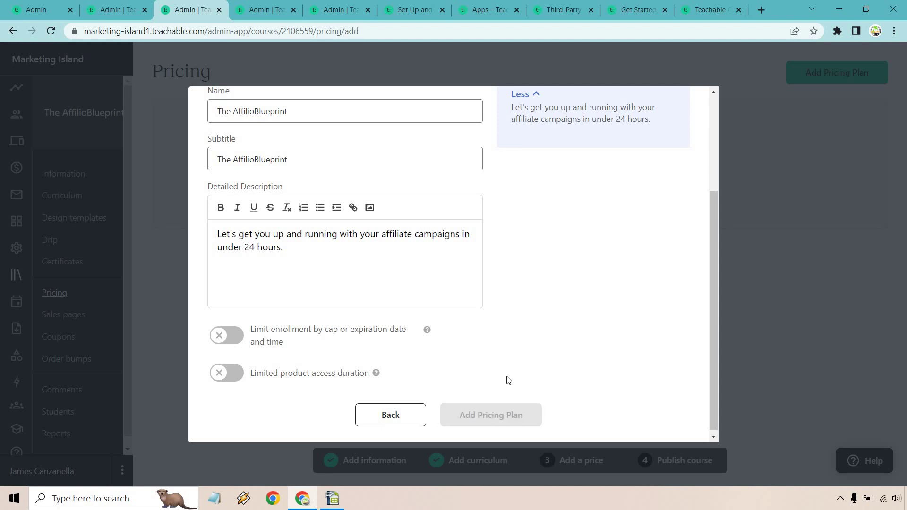